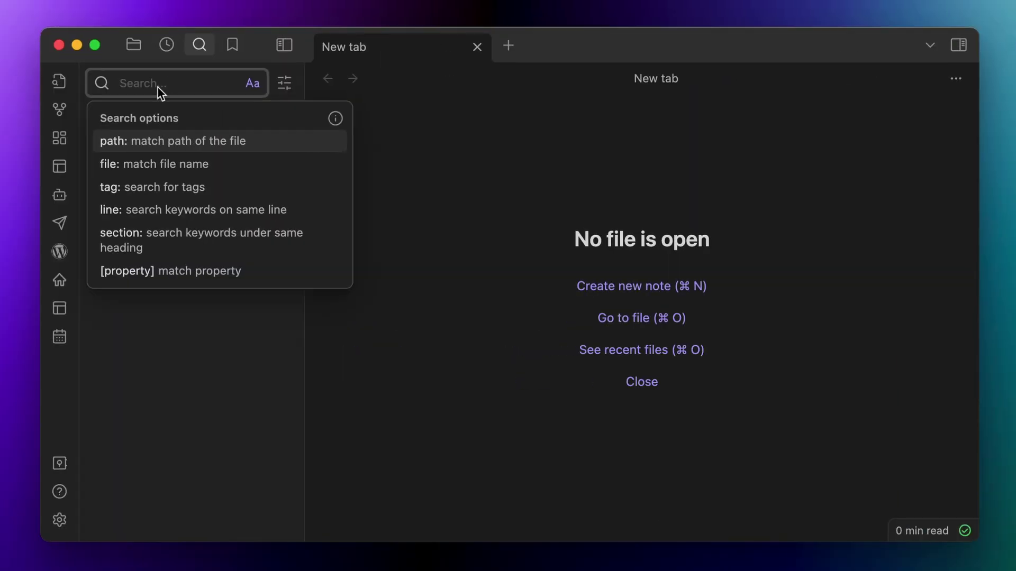
Search line: #quote and scroll through the Quotebook quotes grouped by book
text(line: #quote)
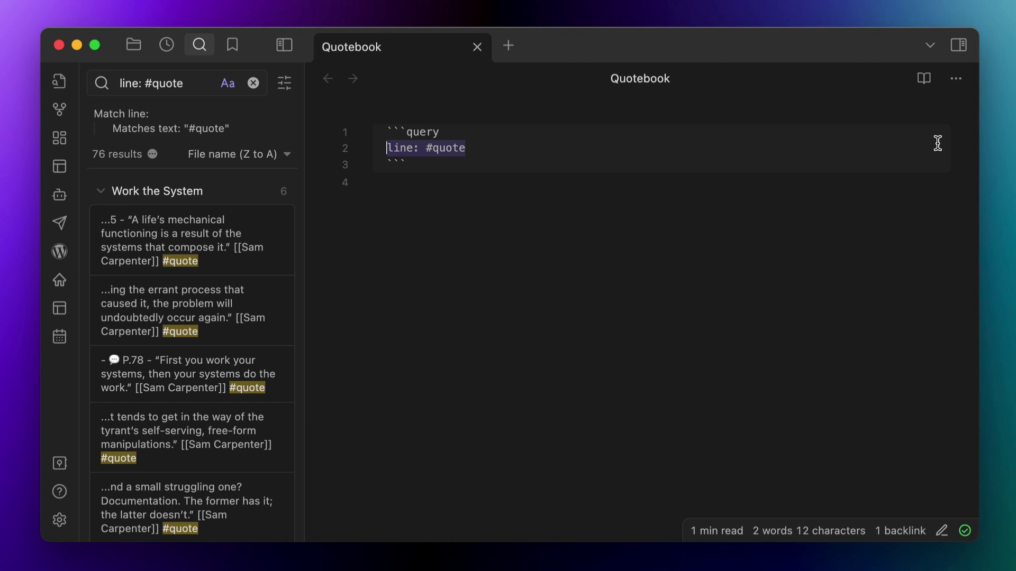
click(874, 205)
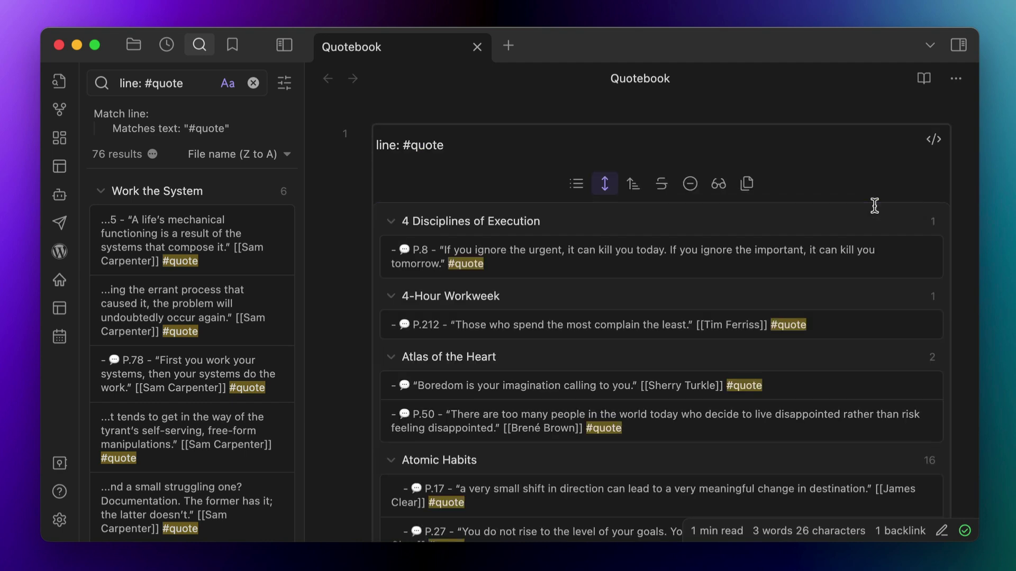
scroll(874, 205, down, 15)
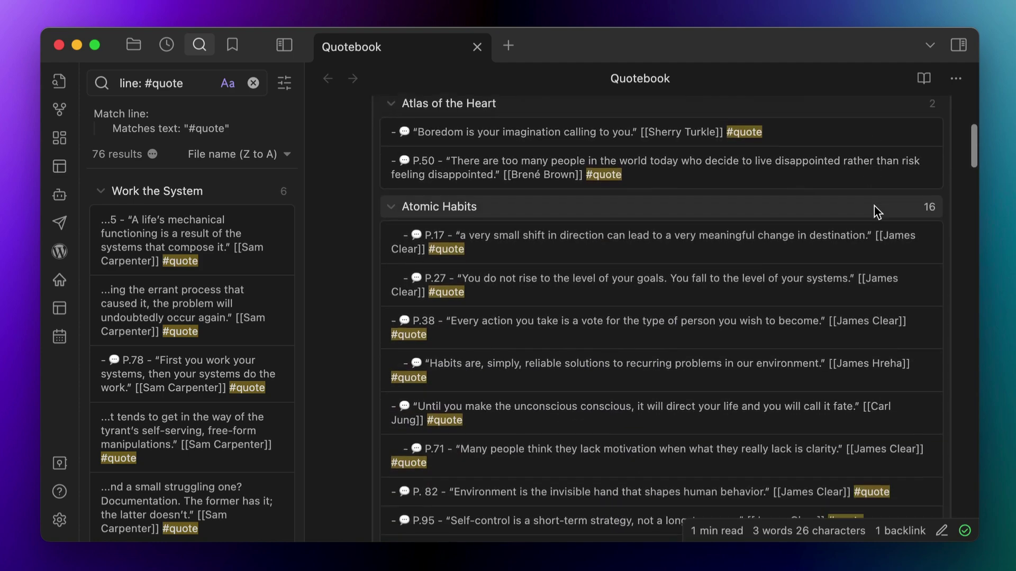
scroll(874, 205, down, 10)
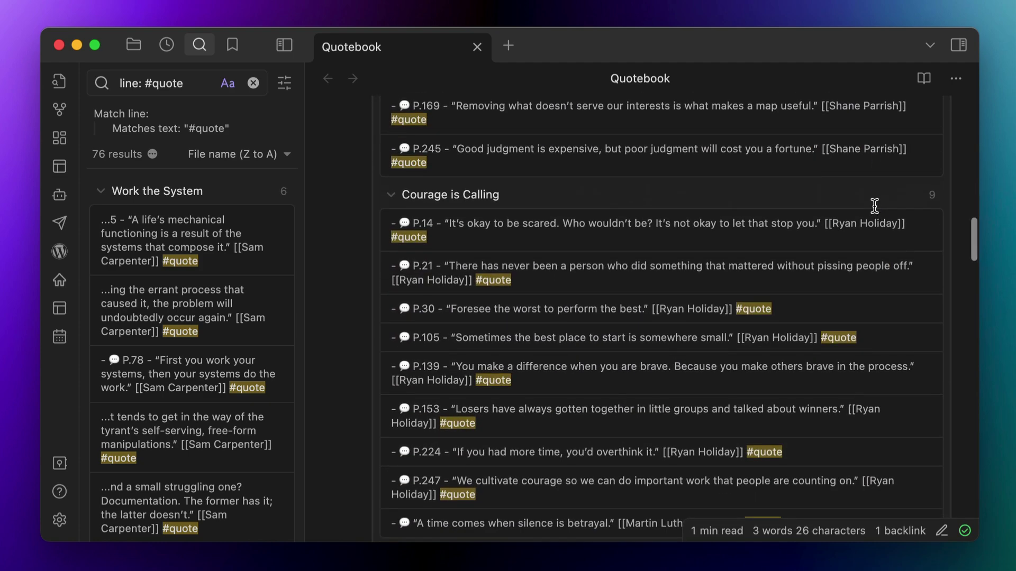
scroll(874, 205, down, 10)
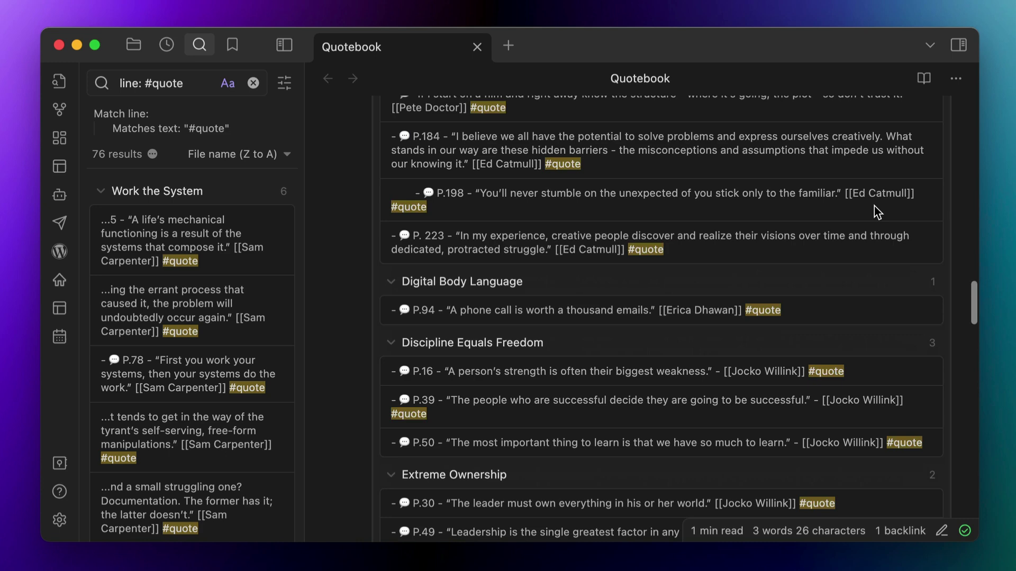
scroll(874, 207, down, 10)
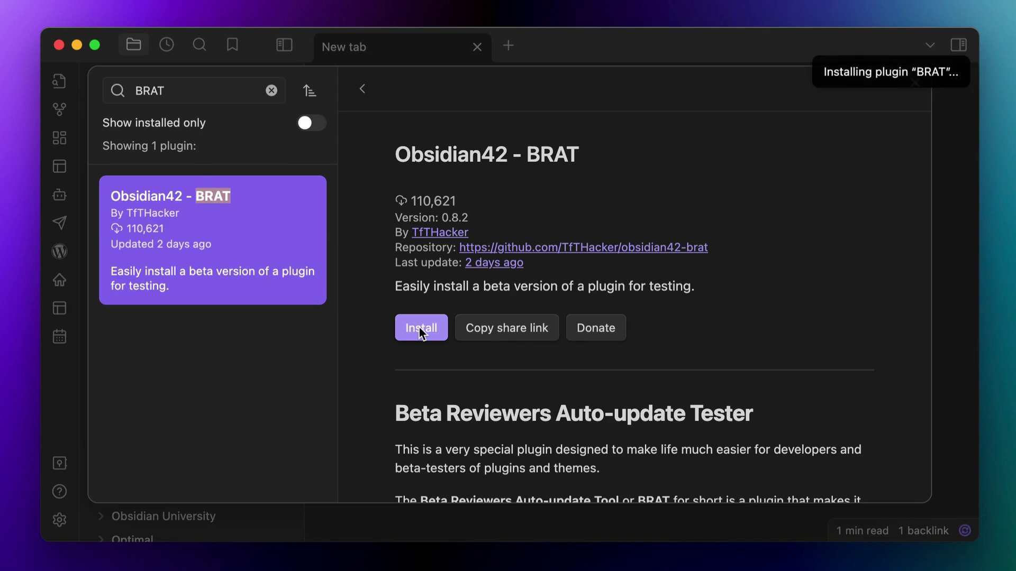
Enable BRAT and add the obsidian-query-control beta plugin from its pasted repository URL
click(420, 328)
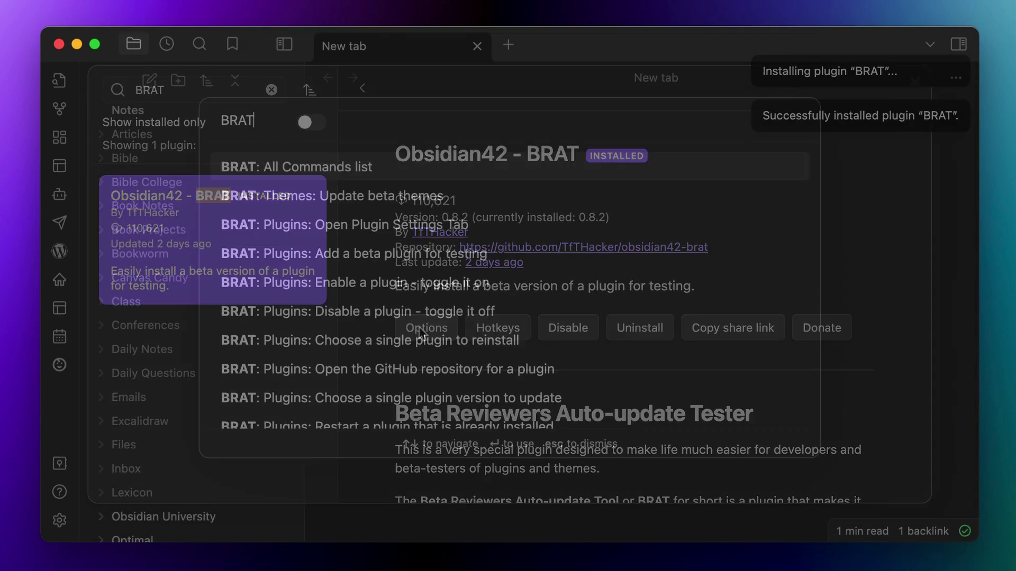
key(Down)
key(Down)
key(Down)
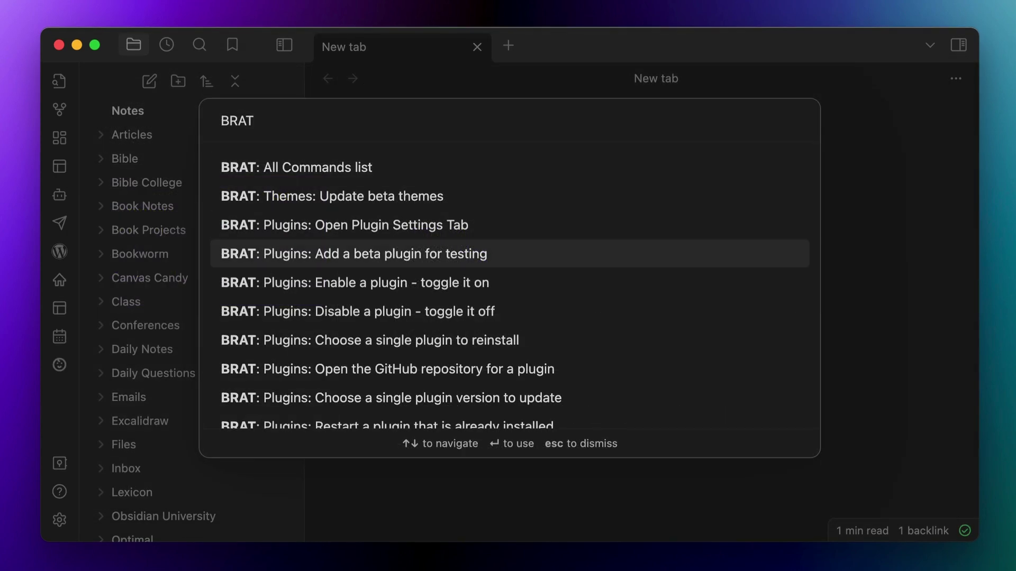
key(Return)
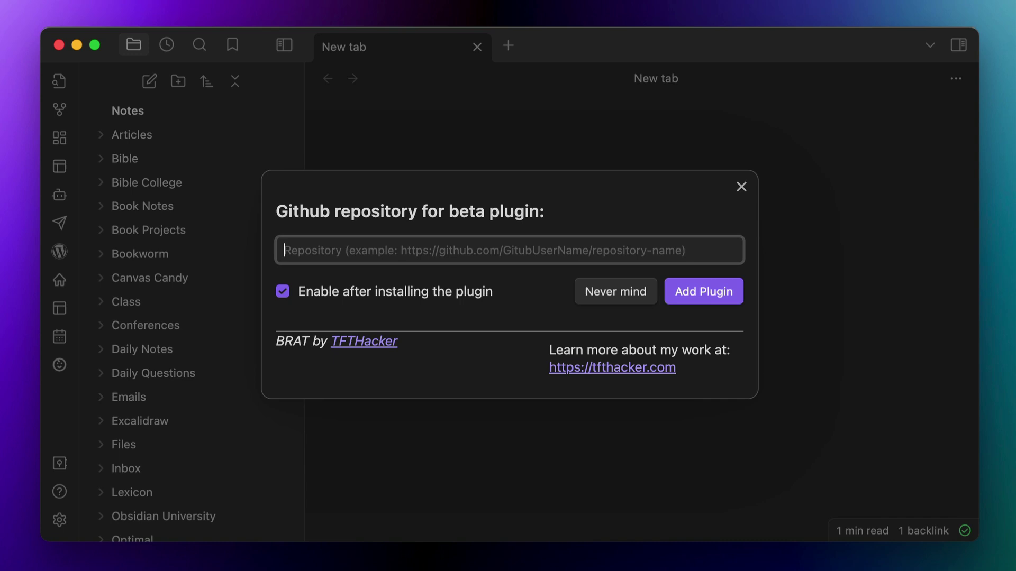
text(https://github.com/nothingislost/obsidian-query-control)
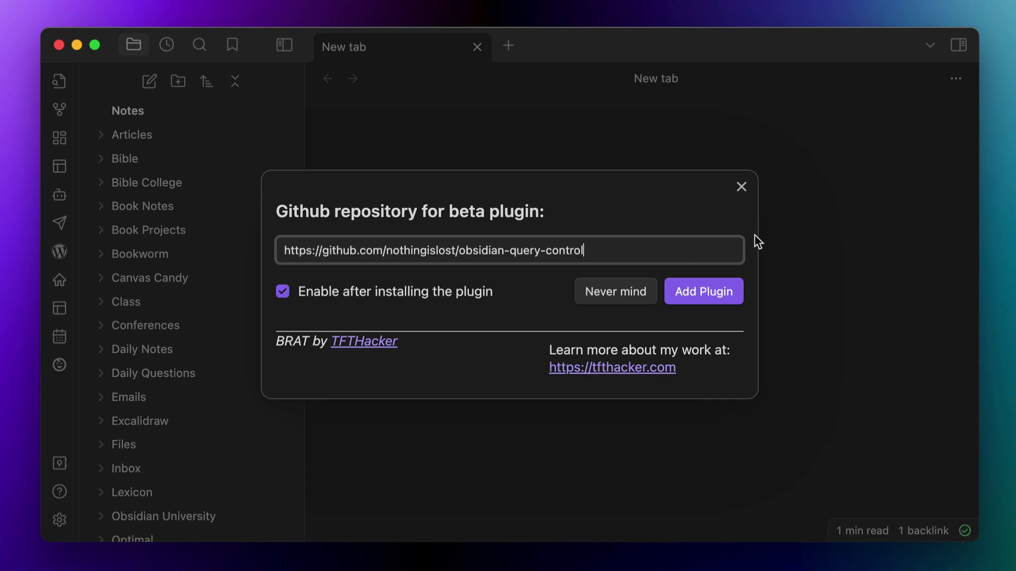
click(712, 290)
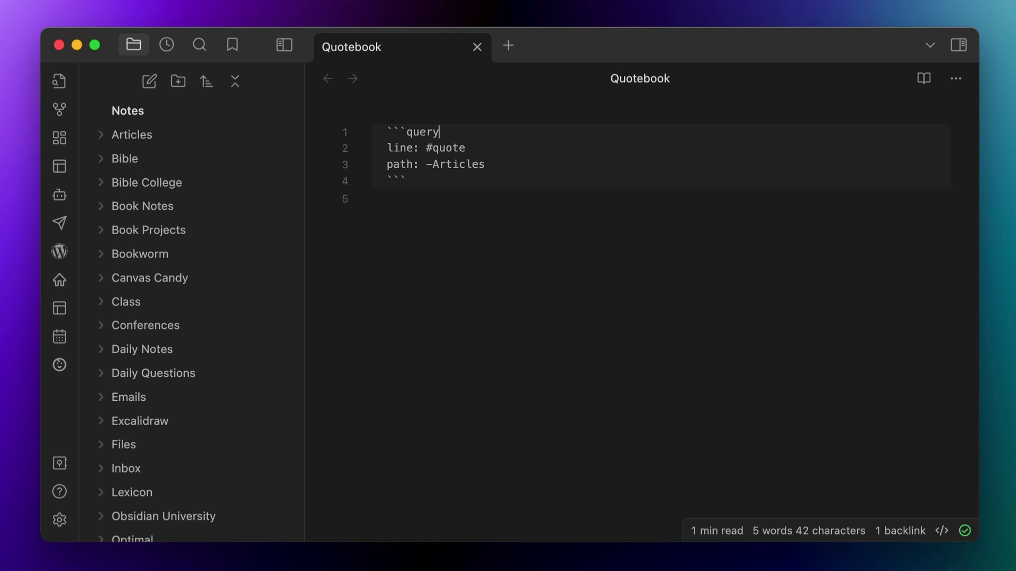
Add title: Quotebook to the query block and preview the result
key(Return)
text(title: Quotebook)
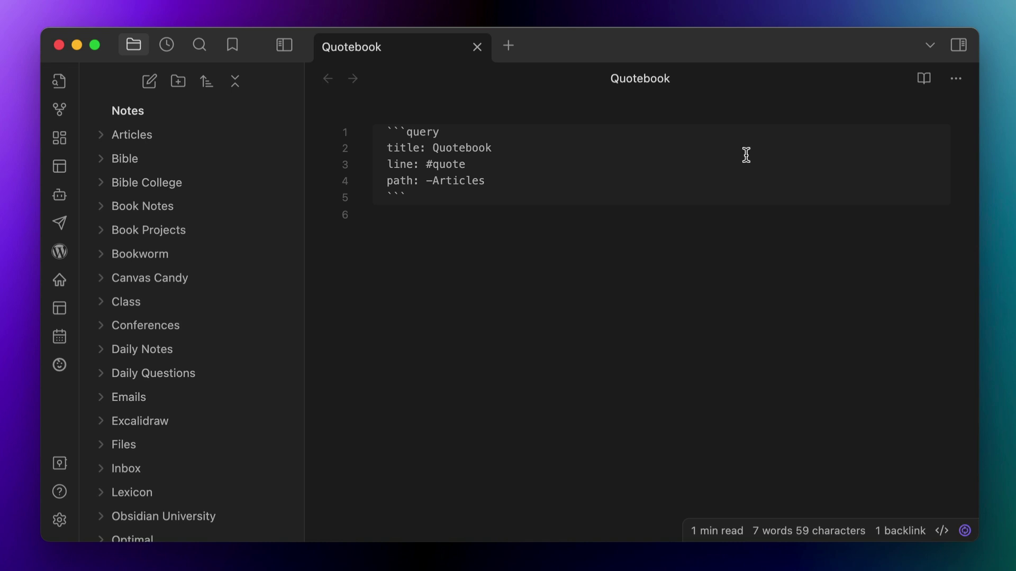
click(924, 78)
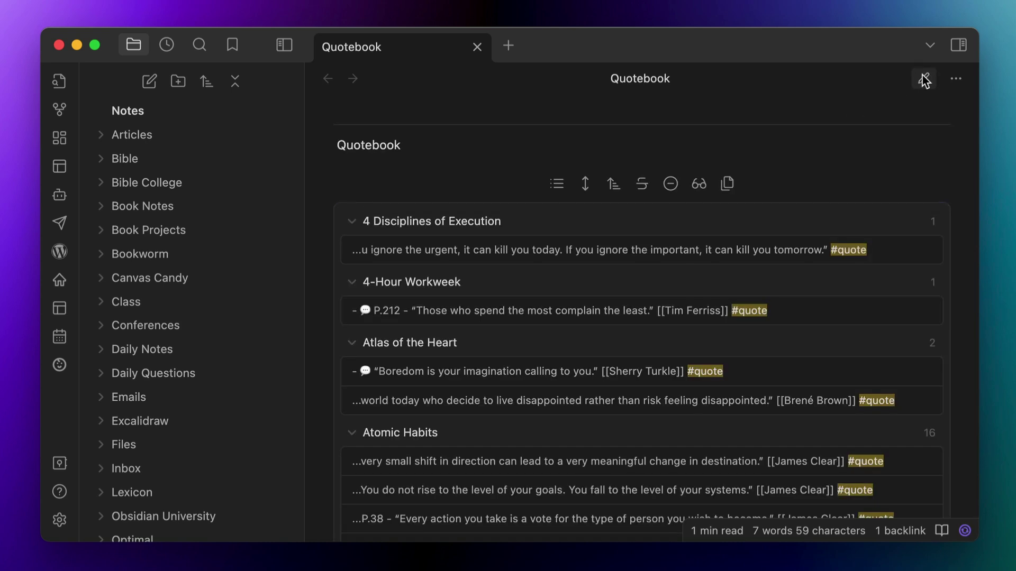
click(923, 79)
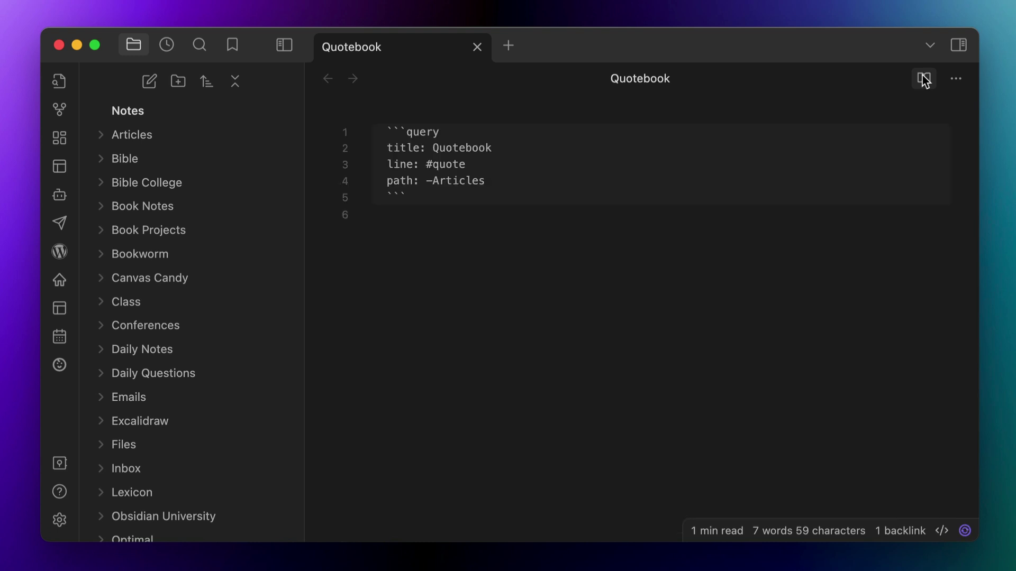
Add hideTitle: true below the title line to hide the query title
click(618, 145)
key(Return)
text(hideTitle: true)
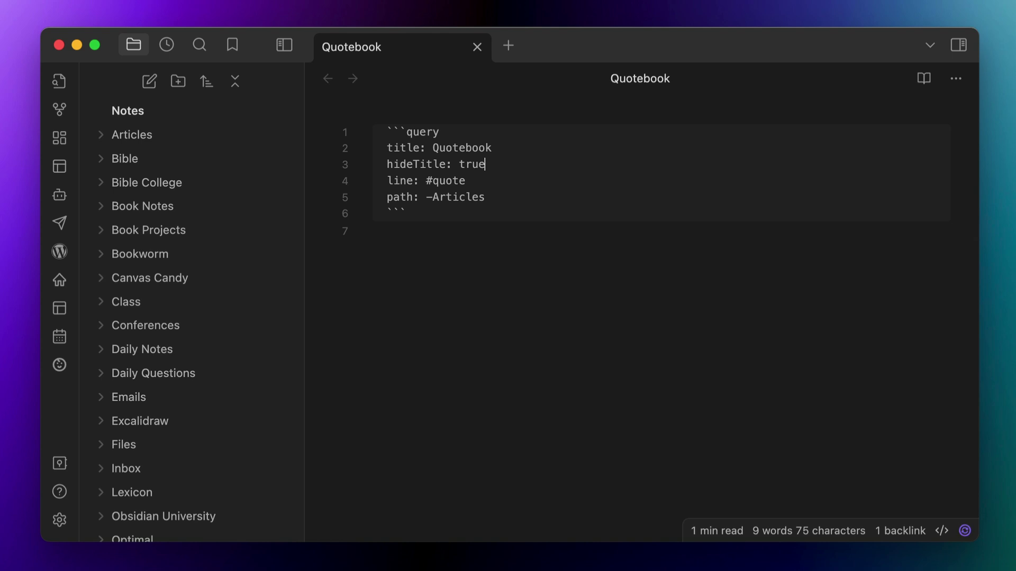
click(923, 79)
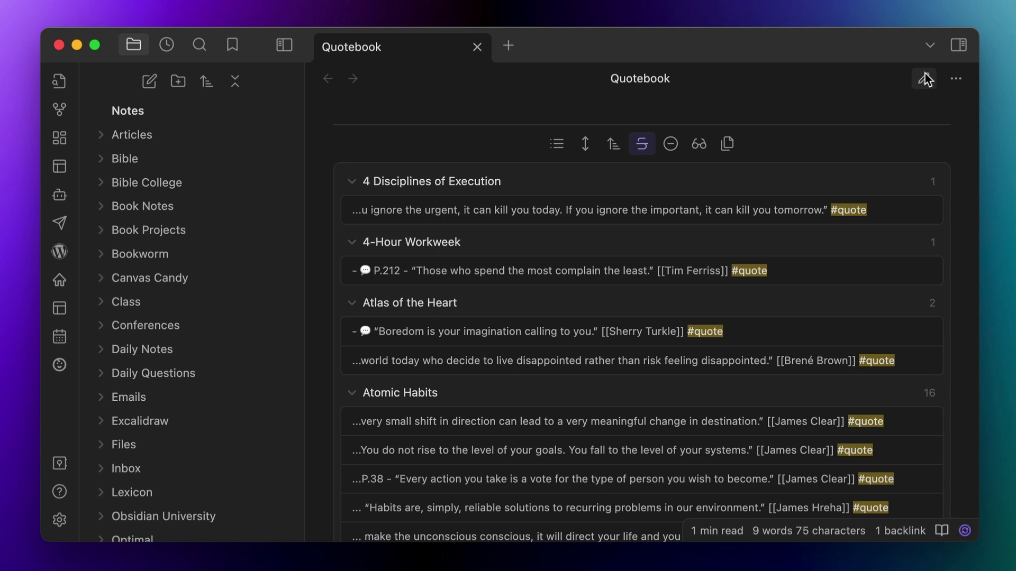
click(924, 78)
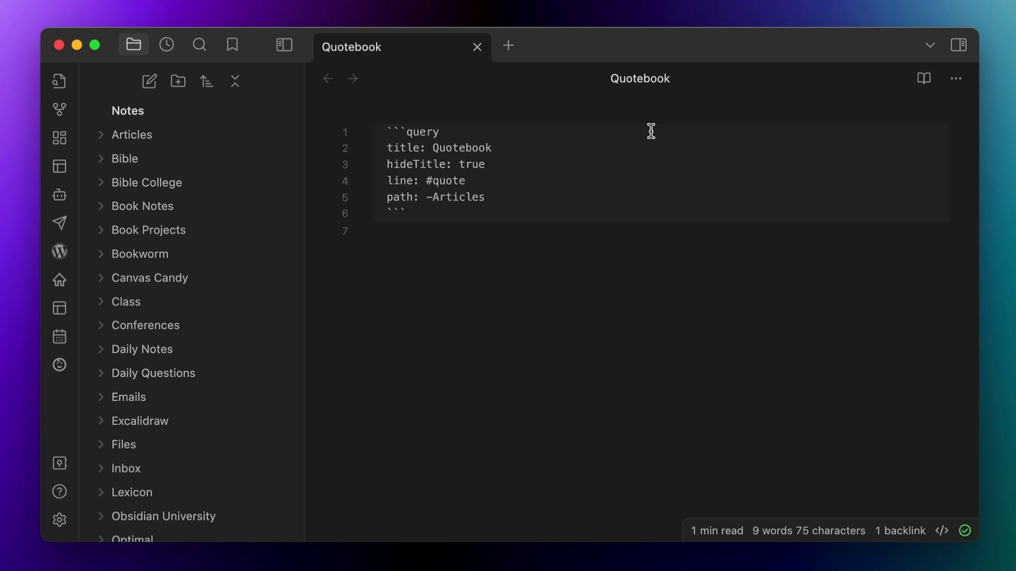
Add context: true so the results show full quote lines
key(Return)
text(context: true)
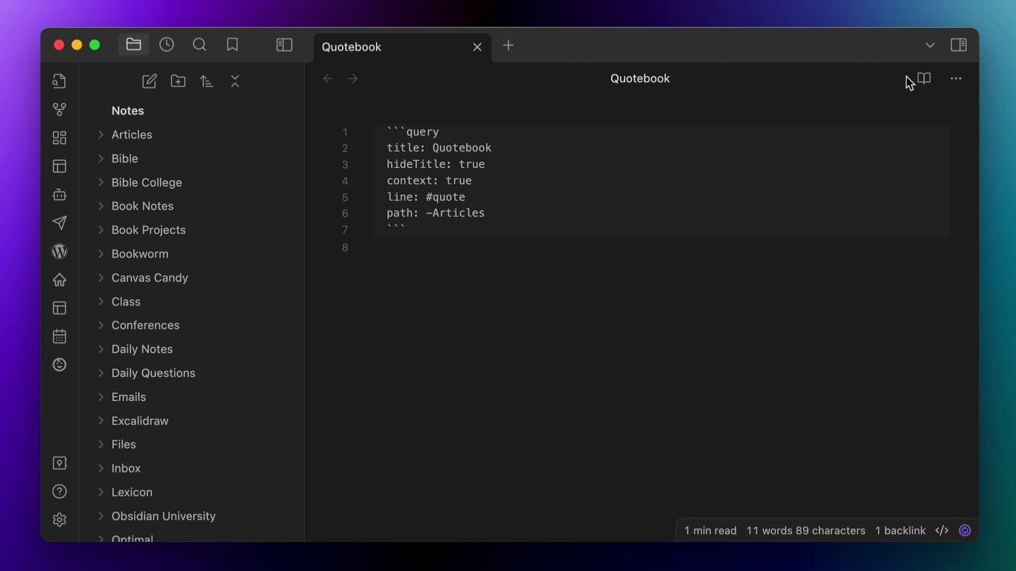
click(924, 79)
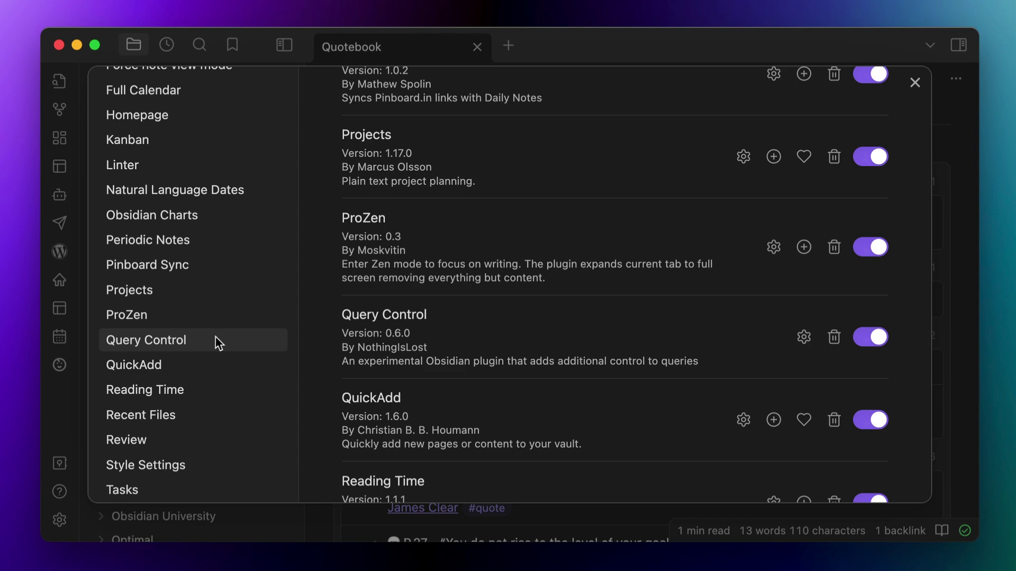
Turn on additional result context by default in Query Control settings
click(216, 340)
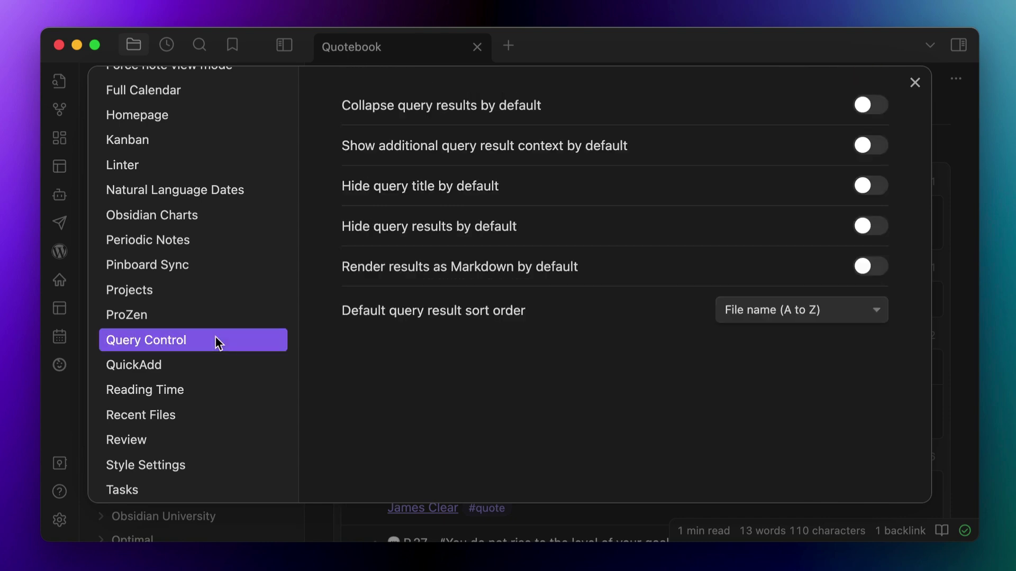
click(864, 144)
click(915, 83)
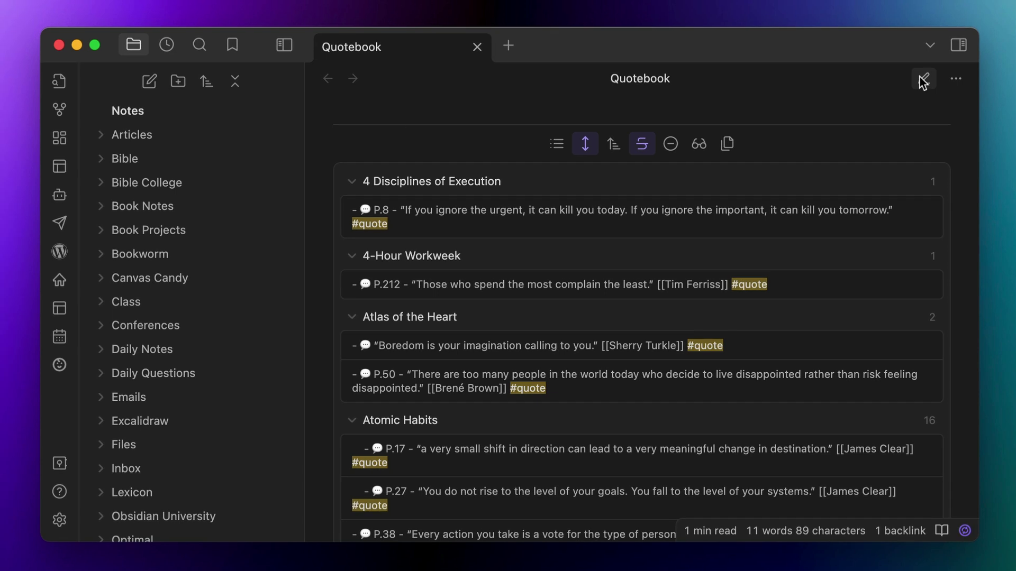
Add renderMarkdown: true to the Quotebook query and view the formatted quotes
click(923, 80)
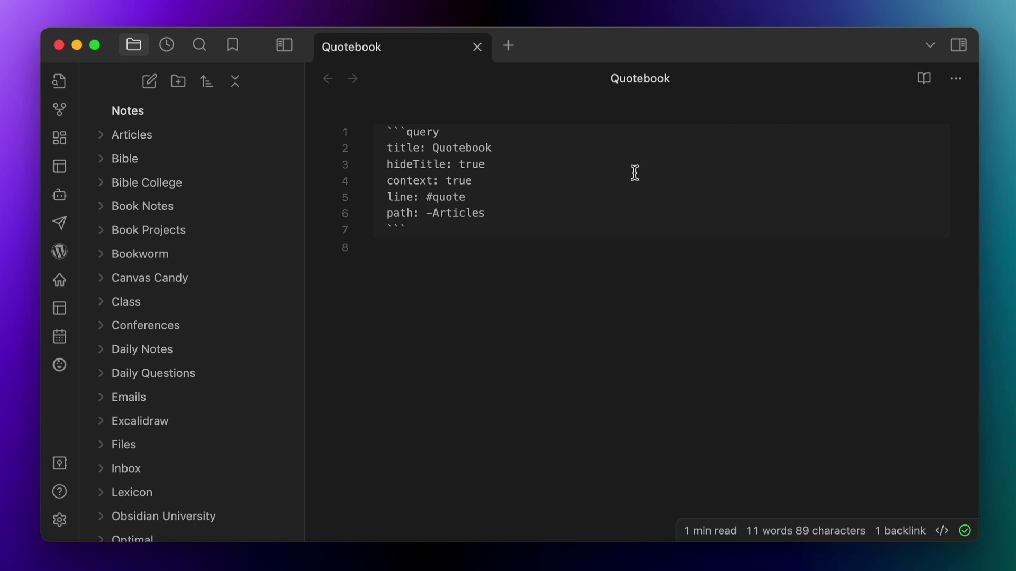
key(Return)
text(renderMarkdown: true)
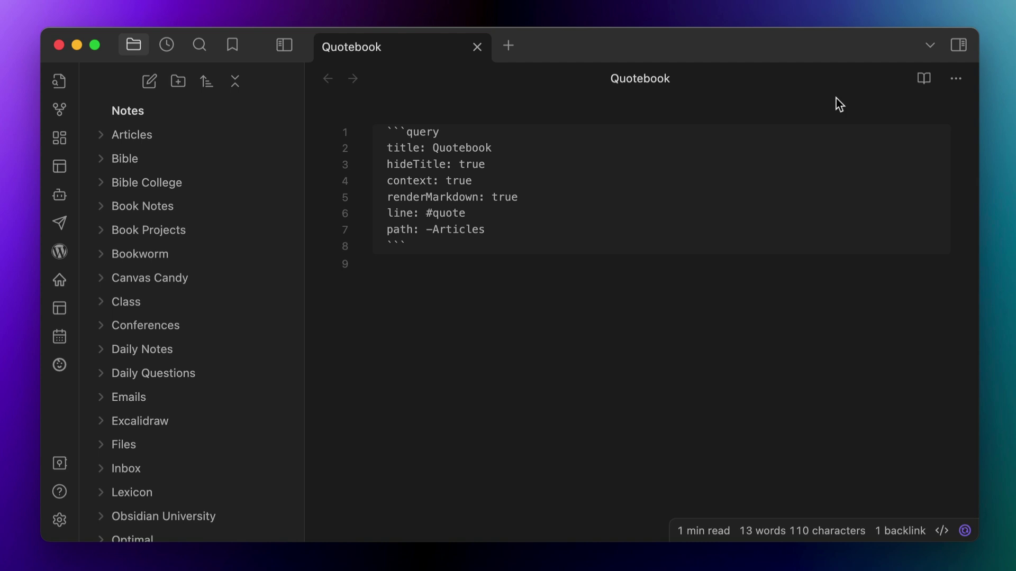
click(924, 79)
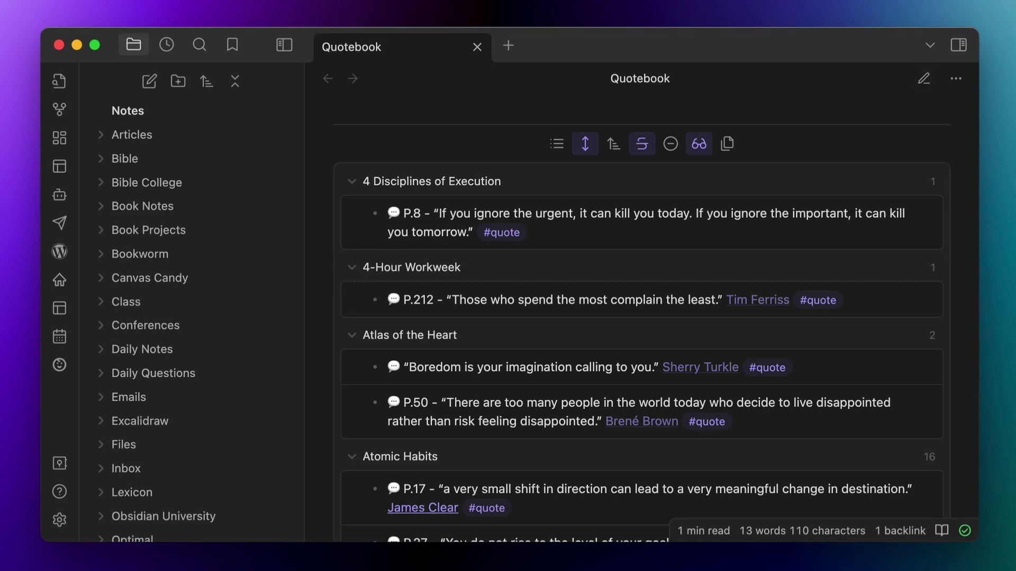
Find 'habits' in the note and jump to the quote beginning “Habits are, simply”
key(super+f)
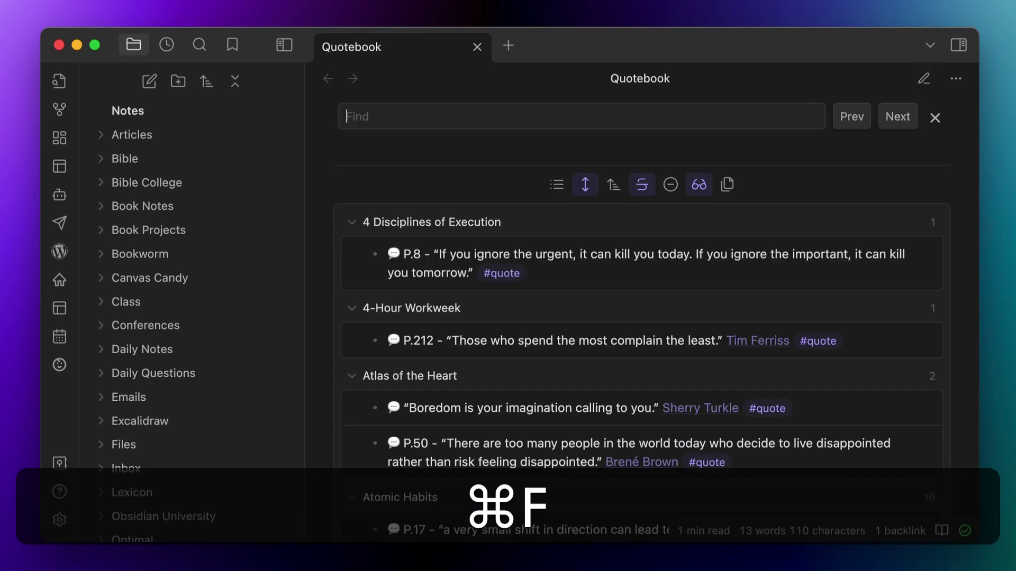
text(habits)
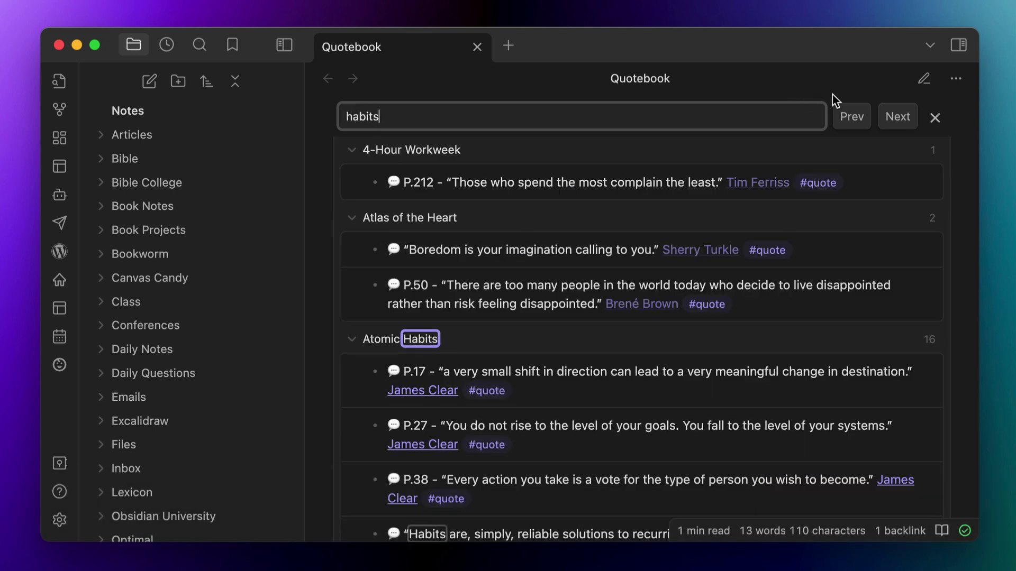
click(897, 116)
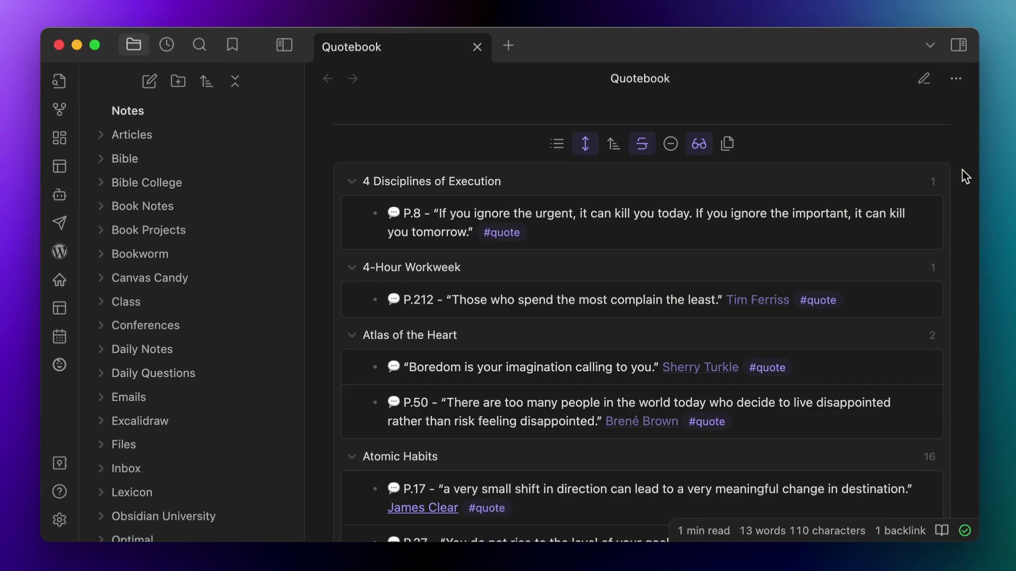
scroll(965, 176, down, 15)
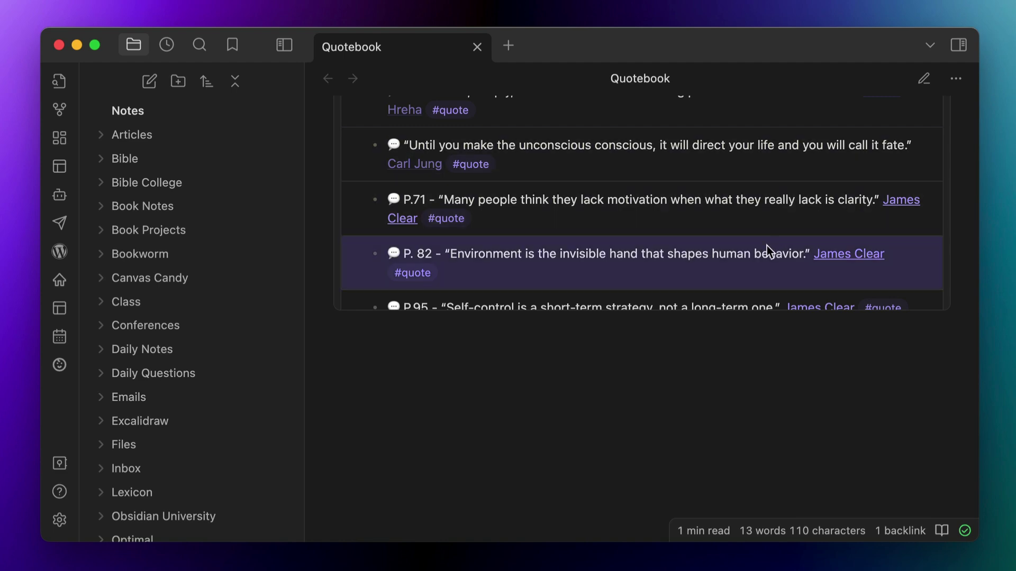
scroll(760, 255, down, 5)
scroll(760, 255, down, 15)
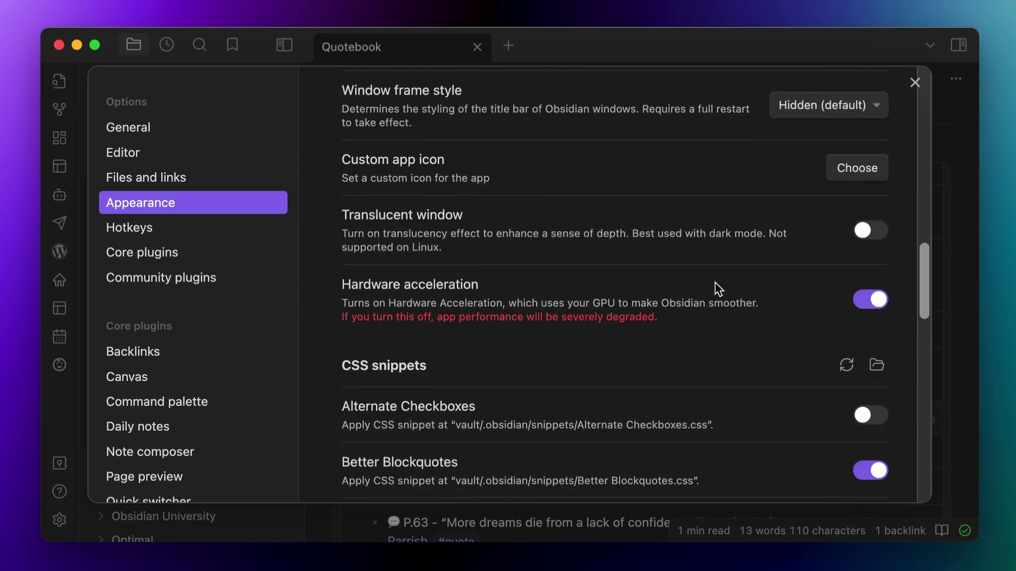
Open the vault's snippets folder and paste Quotebook.css into it
click(877, 360)
key(super+v)
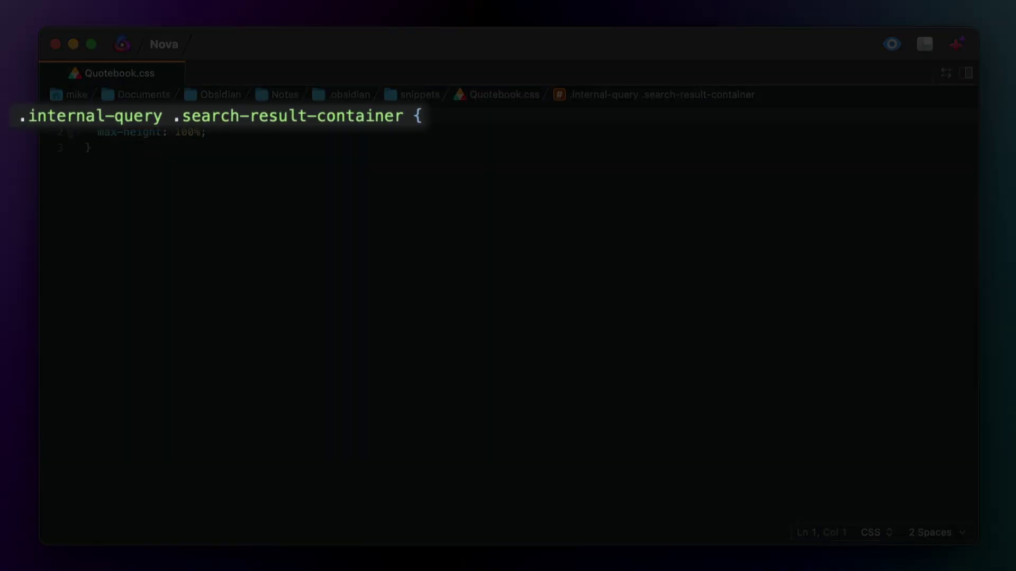
Go to the max-height: 100% line of the .internal-query rule in Quotebook.css
click(85, 131)
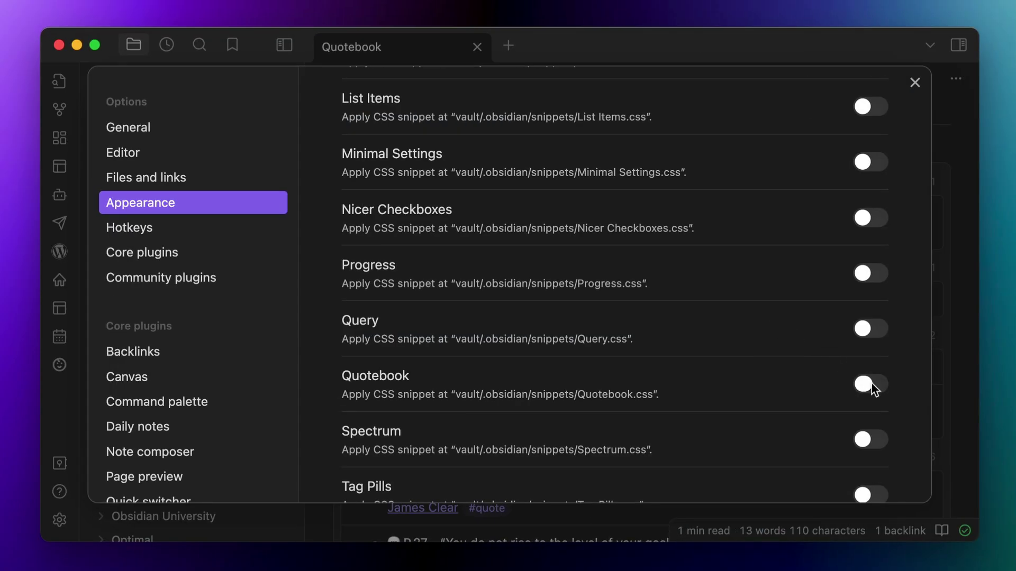
Close Settings and scroll Quotebook to confirm the query results run full height
click(915, 83)
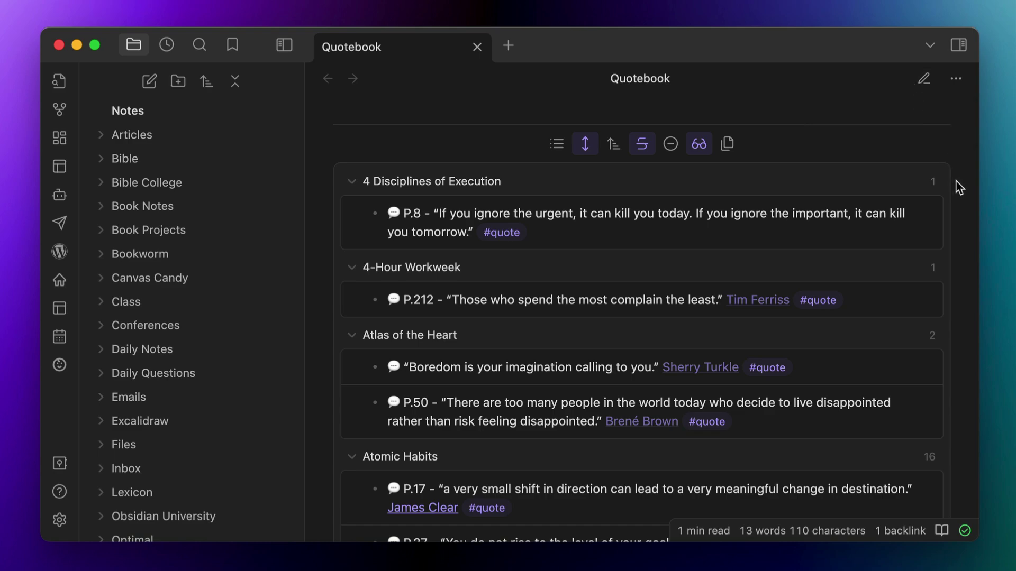
scroll(958, 189, down, 20)
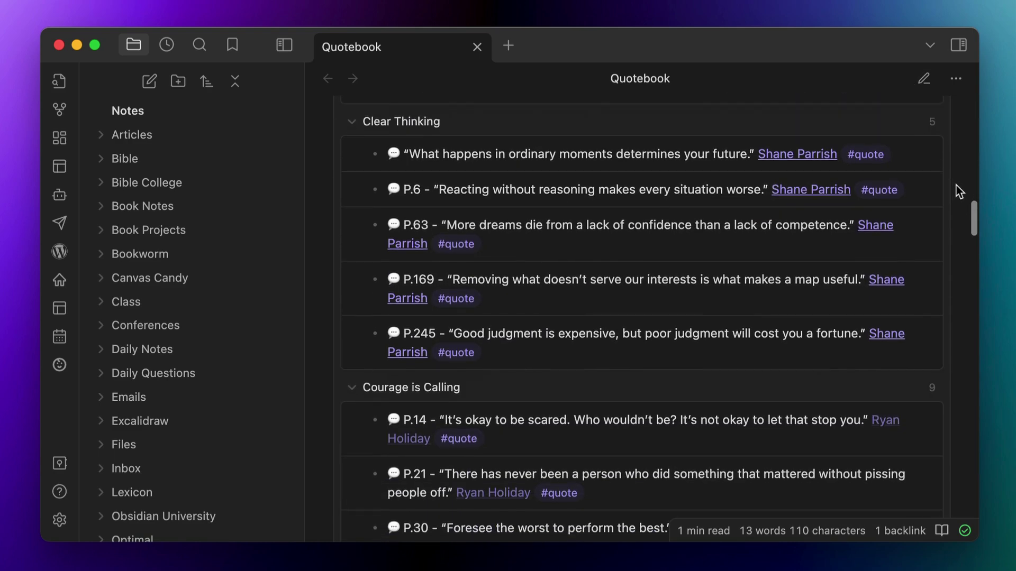
scroll(956, 187, down, 20)
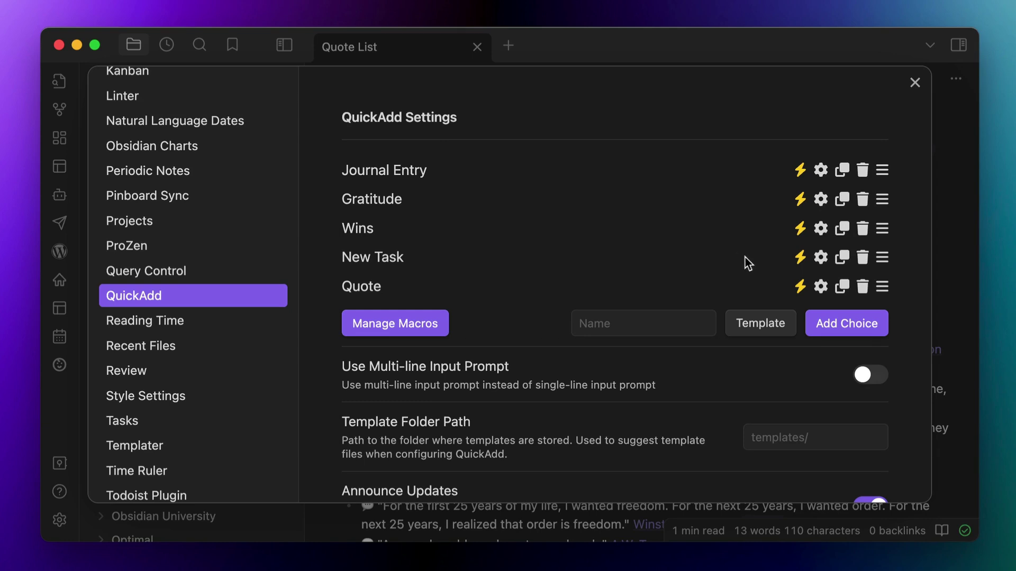
Review the Quote choice's capture settings targeting Quote List.md
click(821, 286)
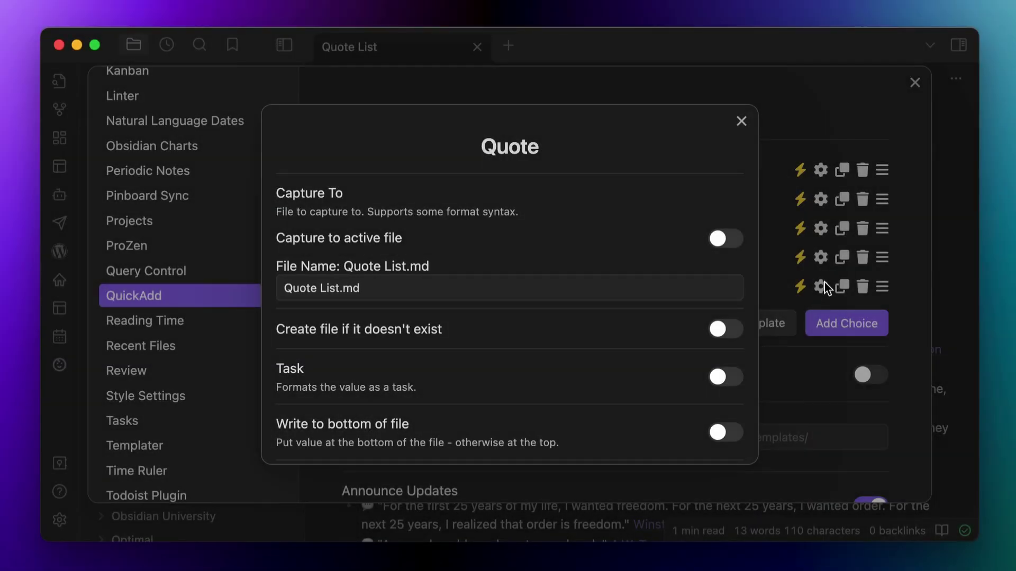
scroll(671, 348, down, 10)
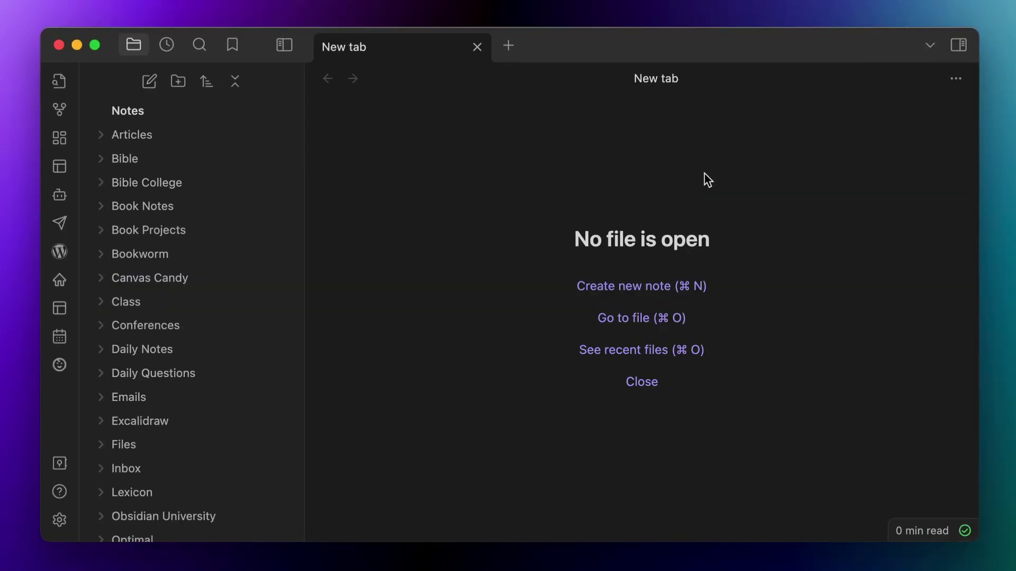
Capture "Make mistakes, just don't make them permanent." with its author via QuickAdd: Quote
key(super+p)
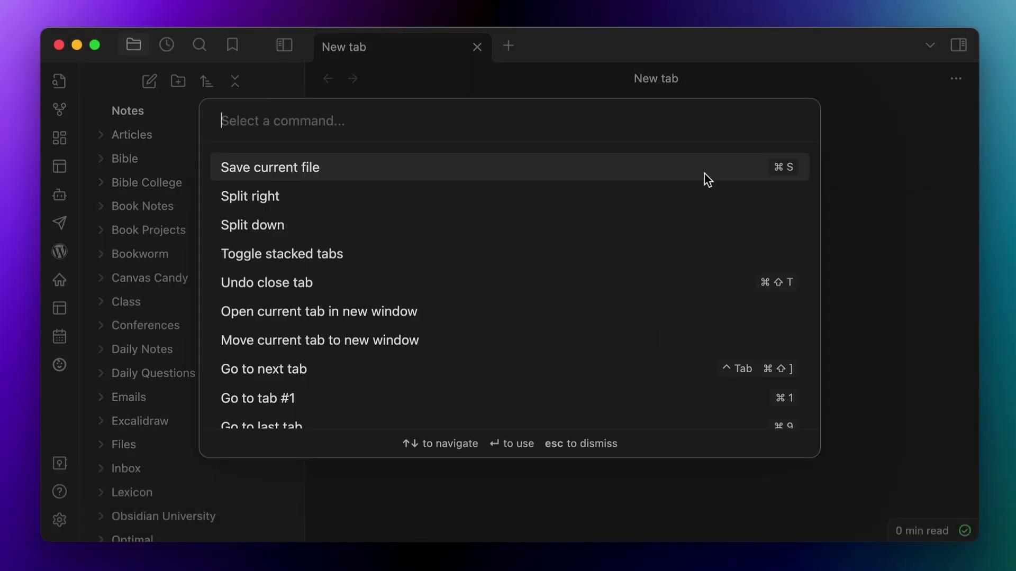
text(quote)
key(Return)
text(Make mistakes, just don't make them perman)
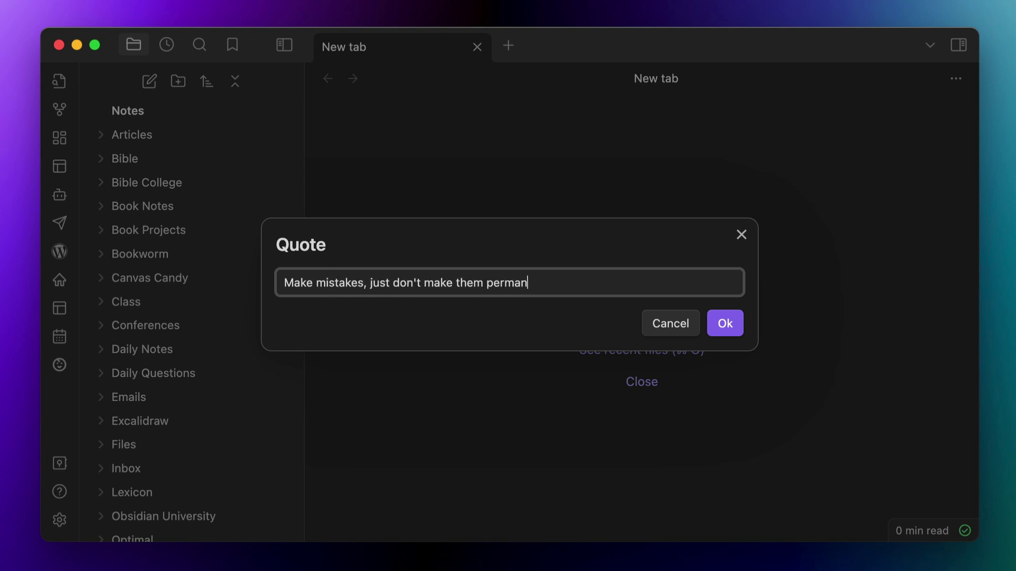
key(Return)
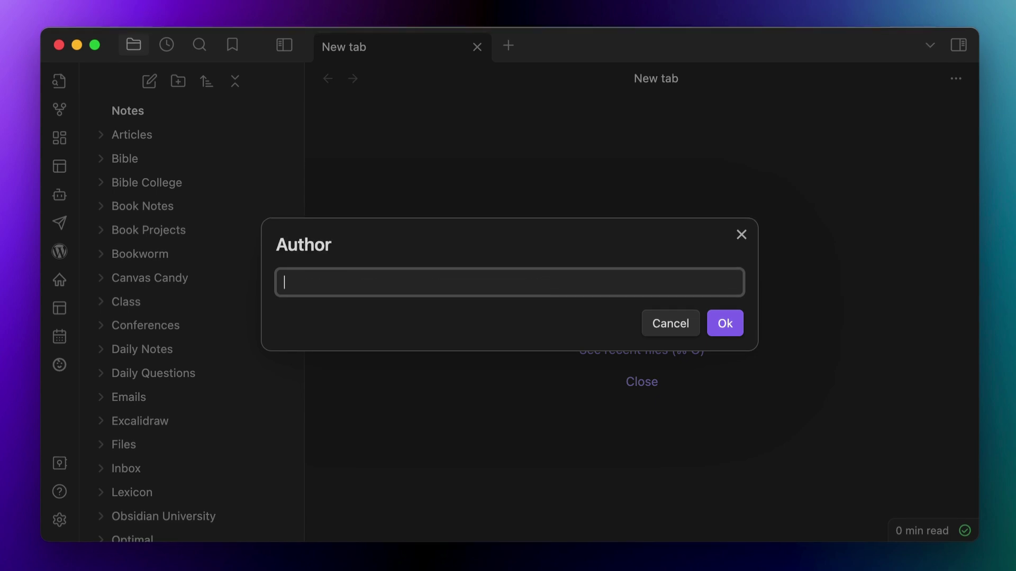
text(James Clear)
key(Return)
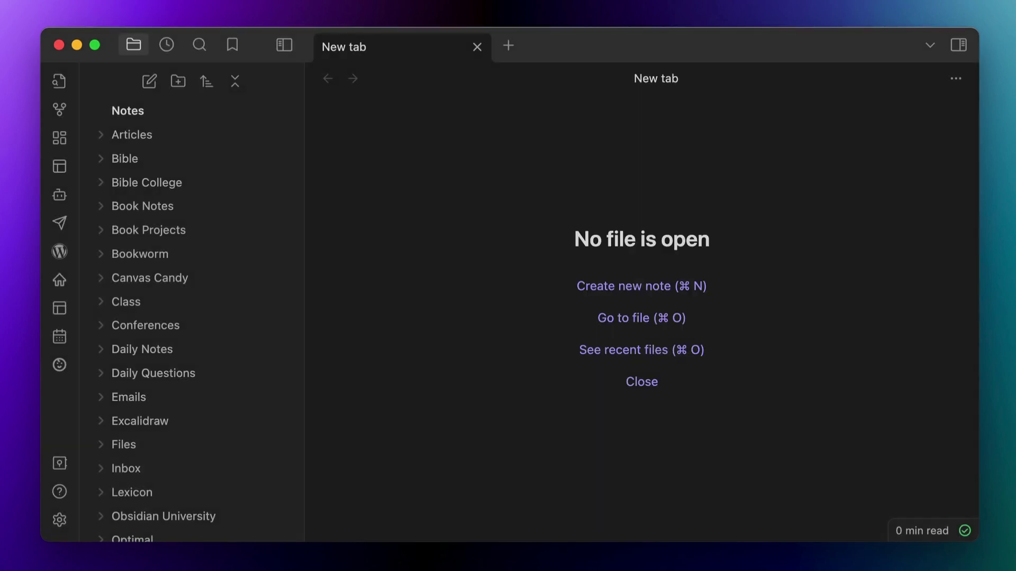
key(super+o)
Find the Quotebook note in the quick switcher and open it
text(Quote)
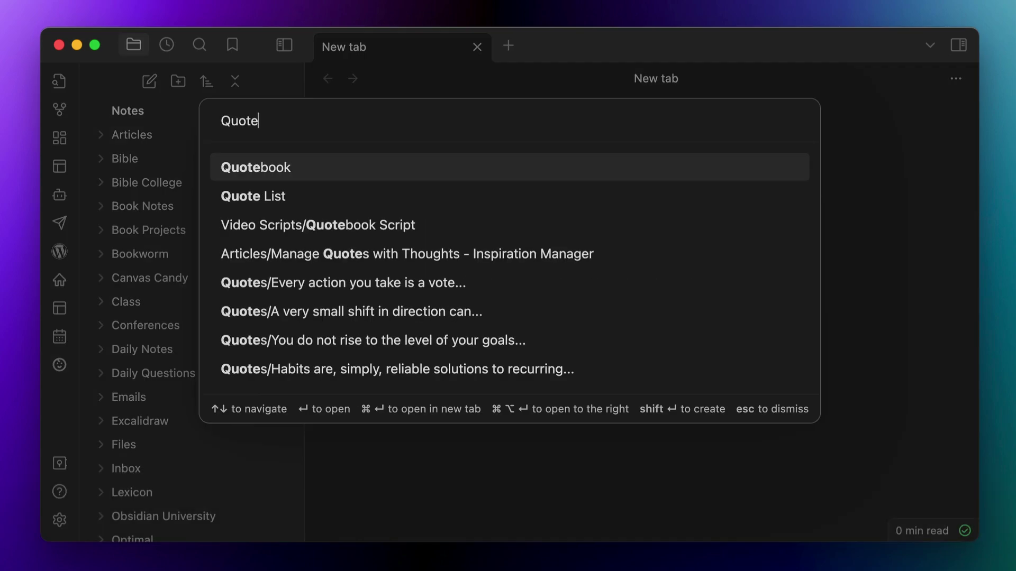
key(Down)
key(Return)
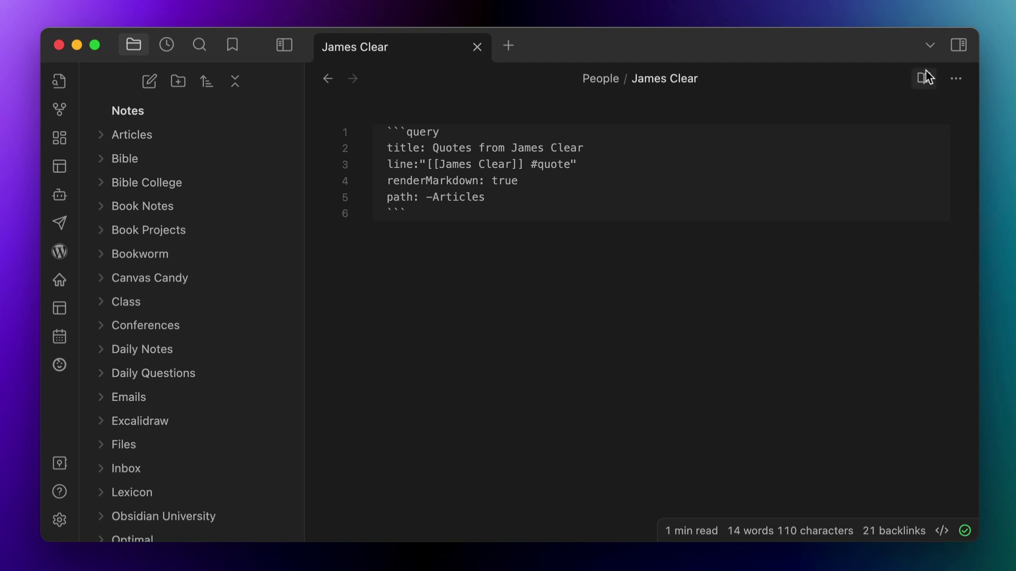
Switch the author note to reading view and scroll through its quotes grouped by book
click(924, 78)
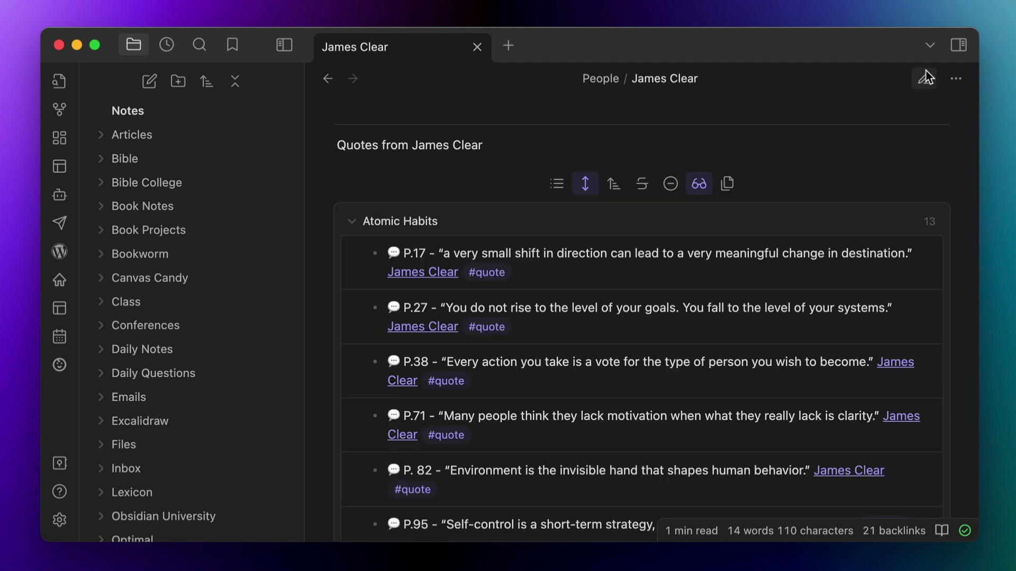
scroll(962, 214, down, 10)
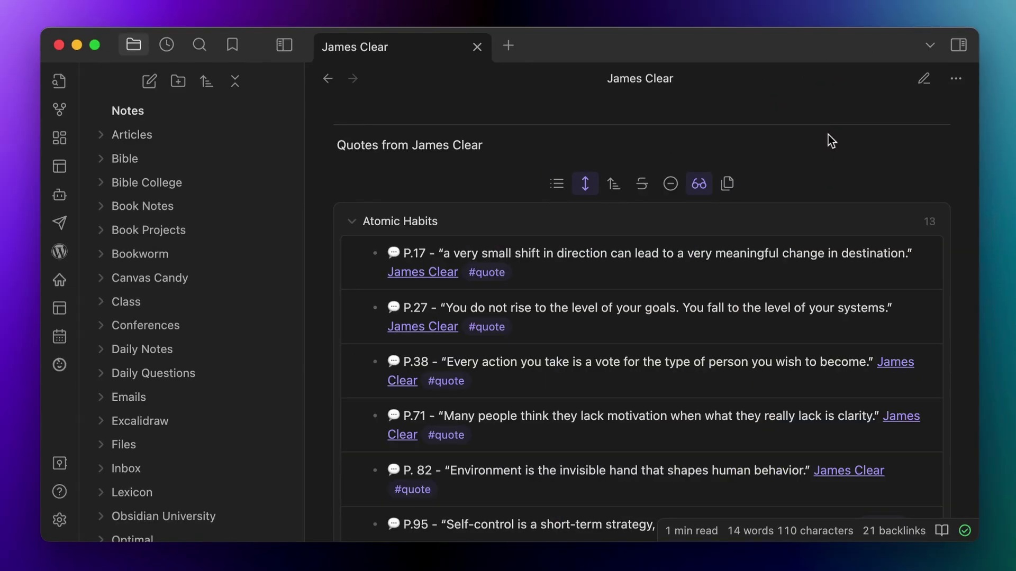
Move the author note into the People folder with 'Move file to another folder'
key(super+p)
text(move file)
key(Return)
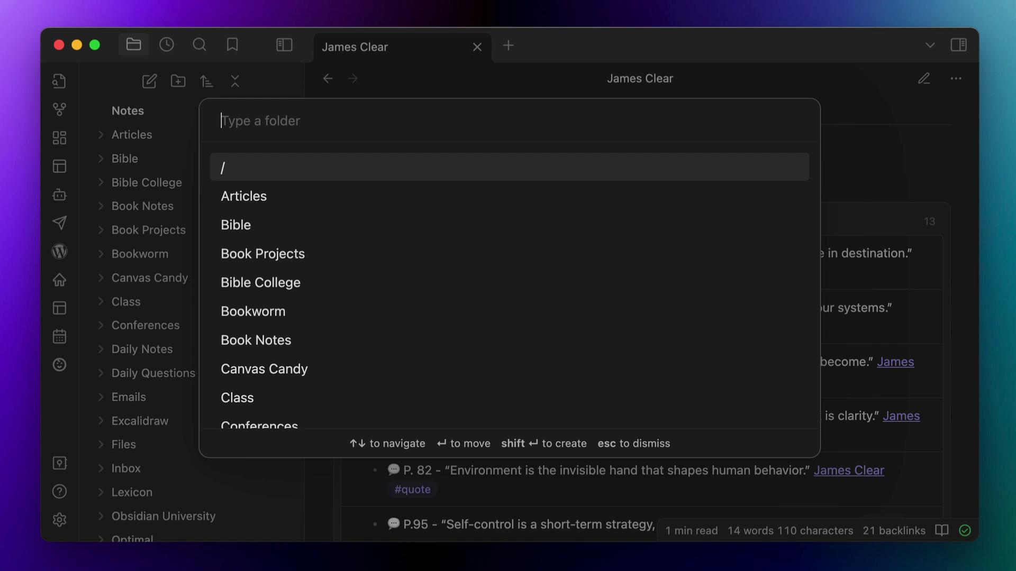
text(People)
key(Return)
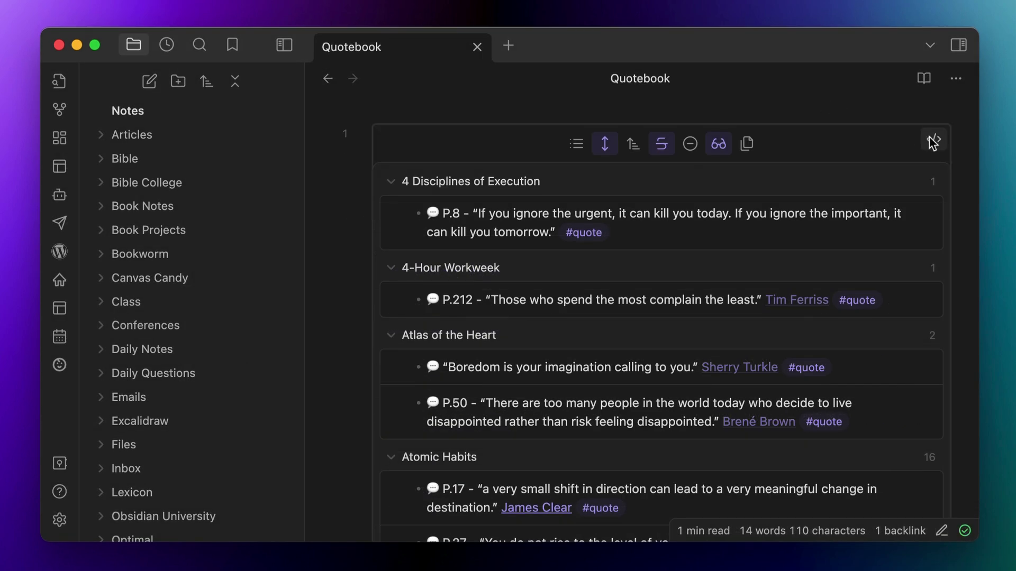
Add 'path: -People' below 'path: -Articles' in the Quotebook query
click(929, 139)
click(567, 229)
key(Return)
text(path: -Peo)
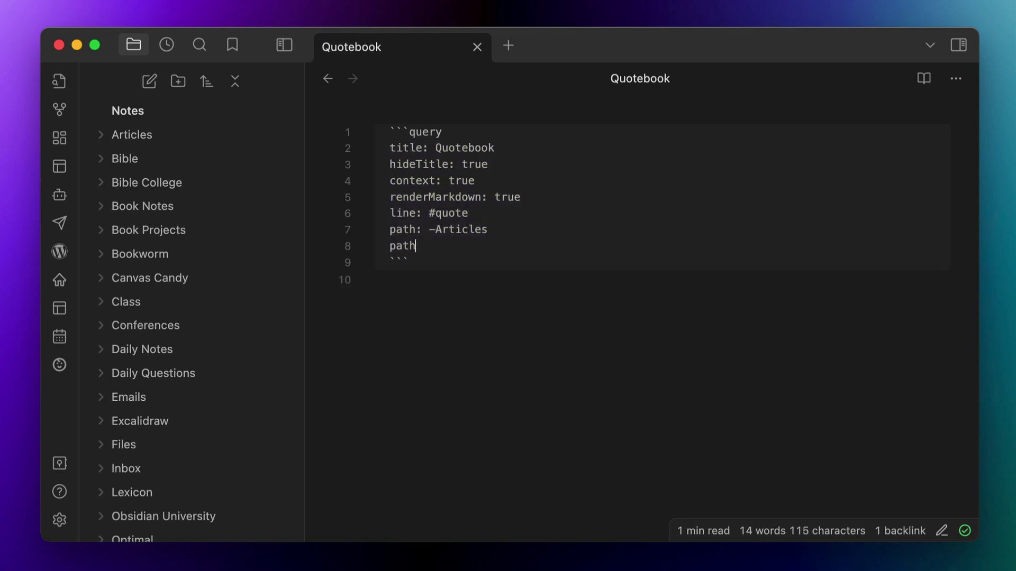
text(ple)
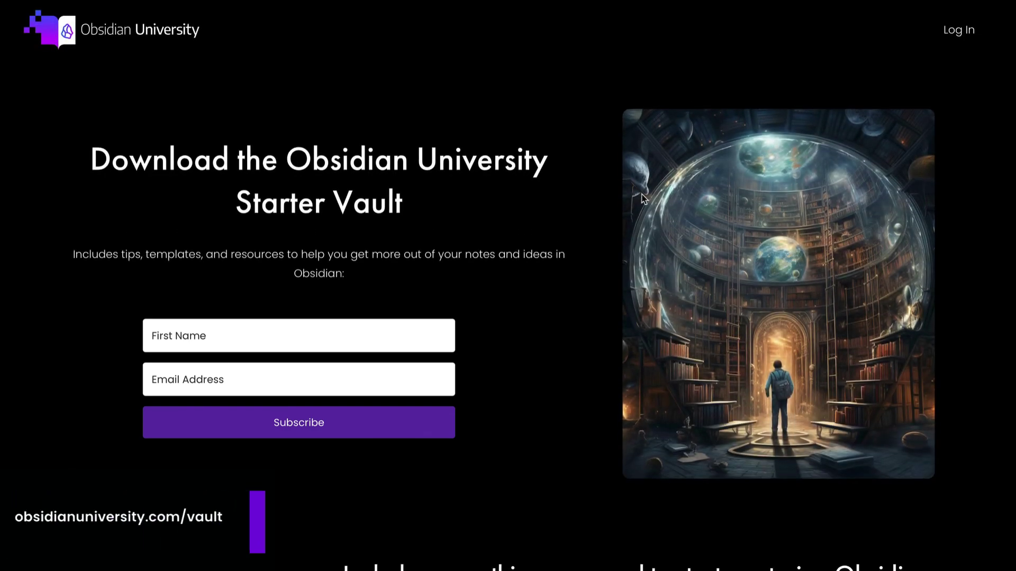
Advance the Starter Vault screenshot gallery three times to the Callout Examples image
scroll(576, 313, down, 3)
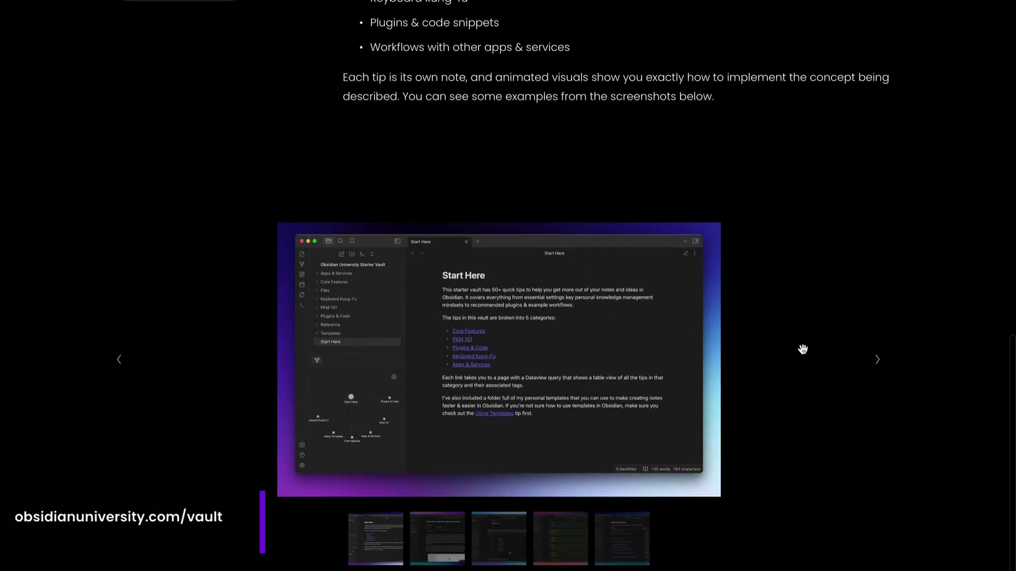
click(876, 364)
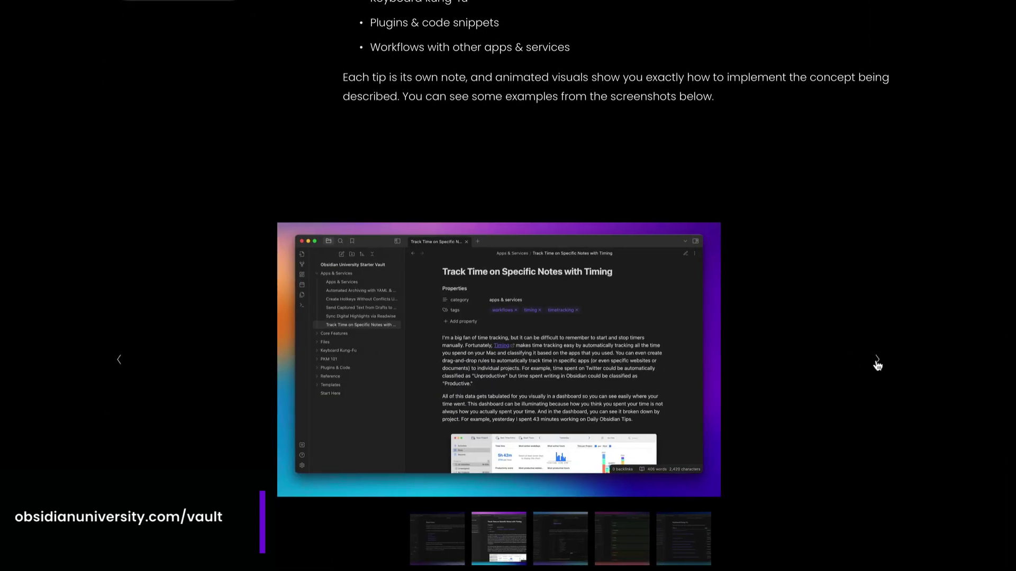
click(876, 364)
click(877, 364)
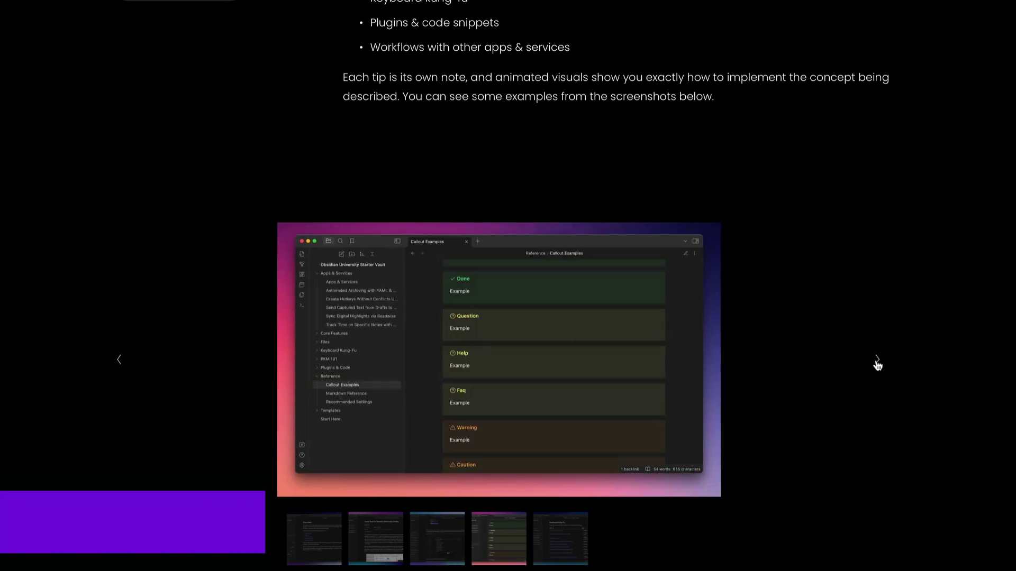